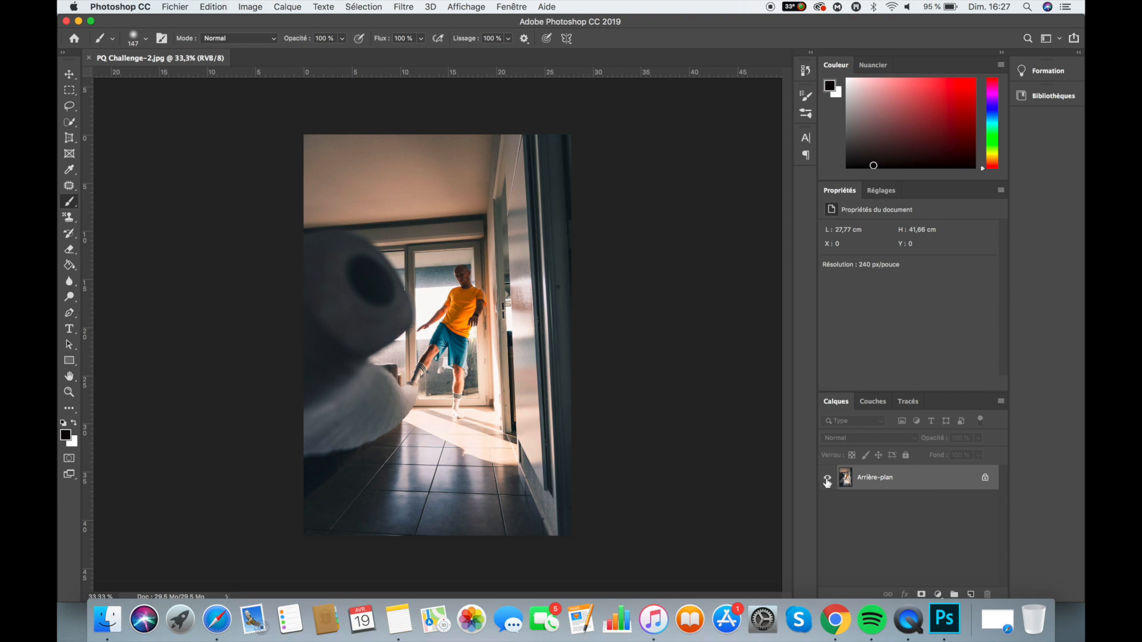
- Unlock the background layer of PQ Challenge-2.jpg and duplicate it
click(984, 478)
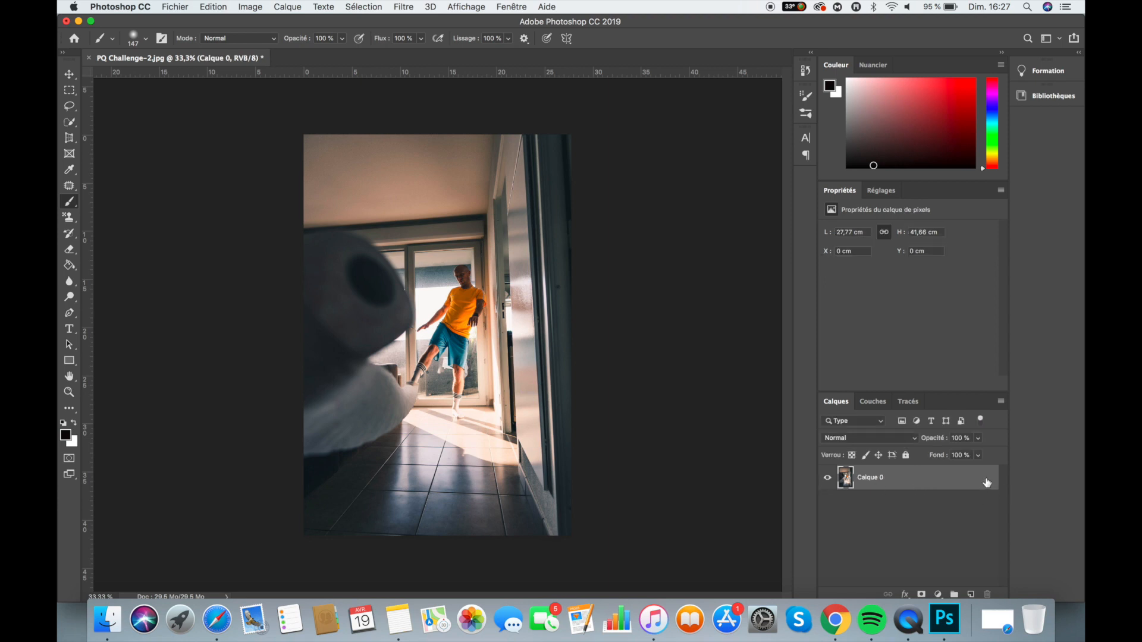
drag(936, 483, 970, 593)
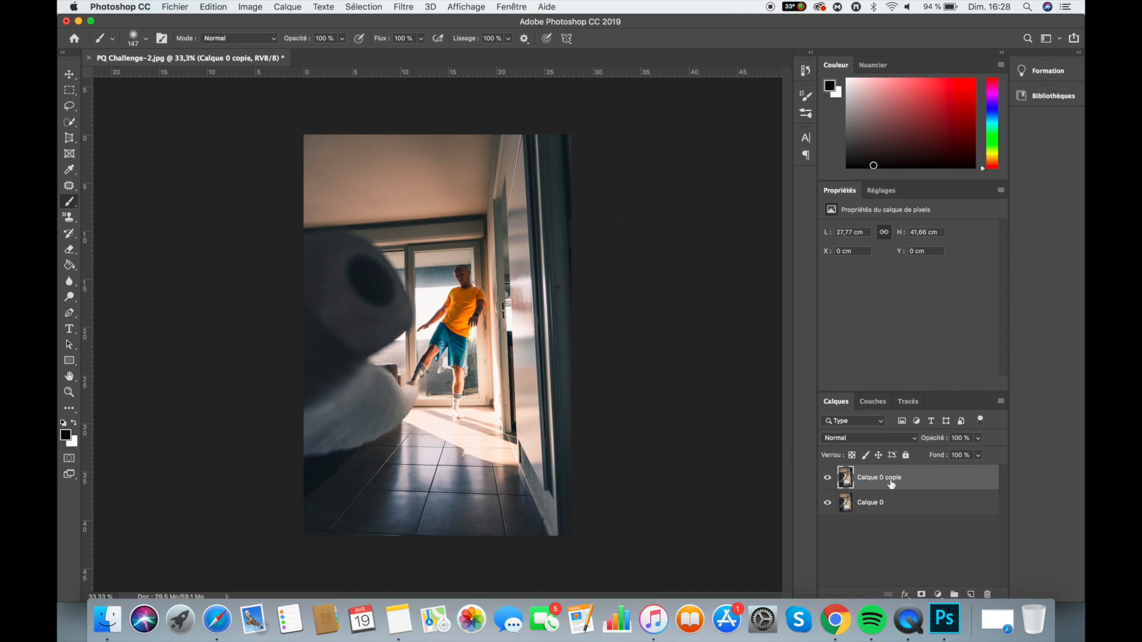
- Apply a radial blur to the copied layer in Zoom mode with amount 5, centred on the kicking man, and compare it with the original
click(404, 7)
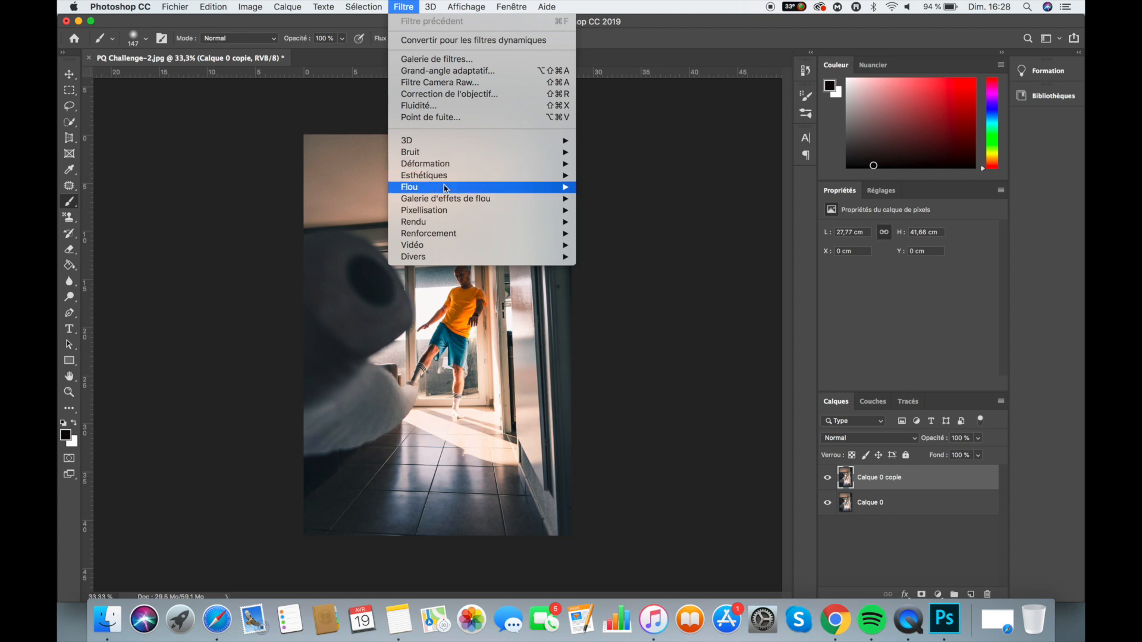
mouse_move(445, 188)
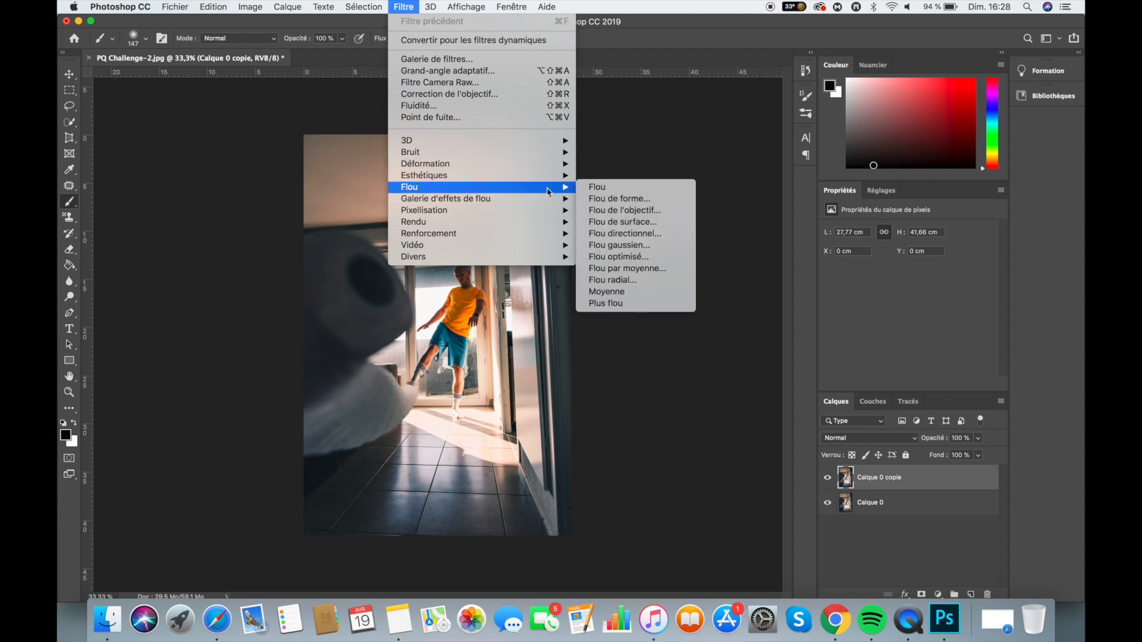
click(622, 282)
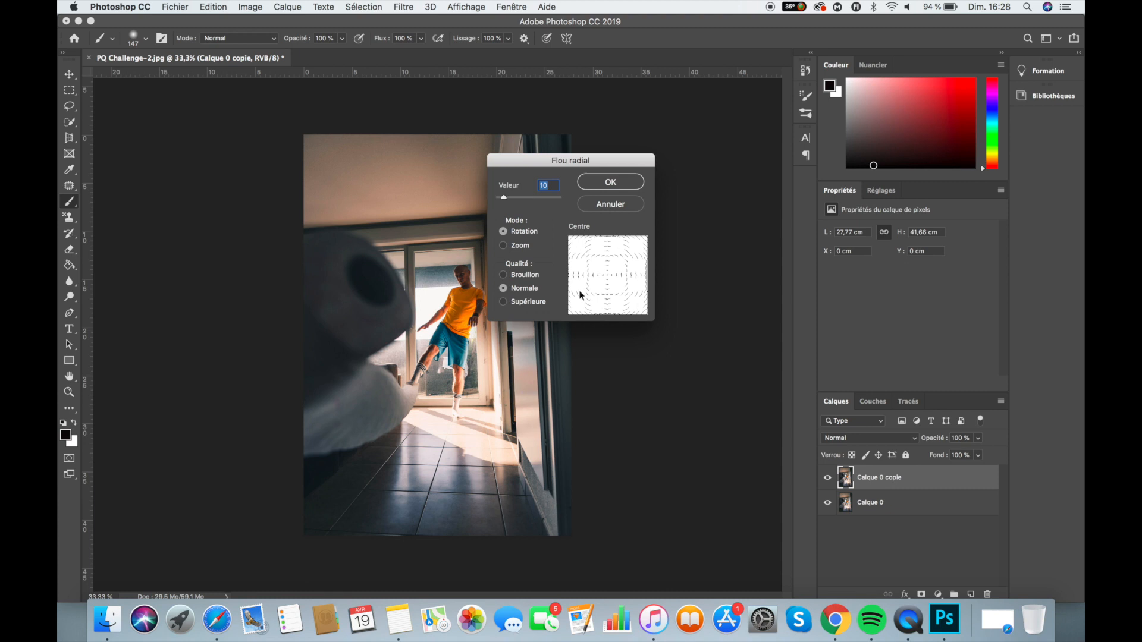
drag(592, 289, 612, 277)
click(503, 245)
mouse_move(604, 283)
mouse_down()
mouse_move(608, 274)
mouse_move(600, 291)
mouse_up()
mouse_move(503, 199)
mouse_down()
mouse_move(561, 202)
mouse_move(493, 211)
mouse_up()
click(615, 181)
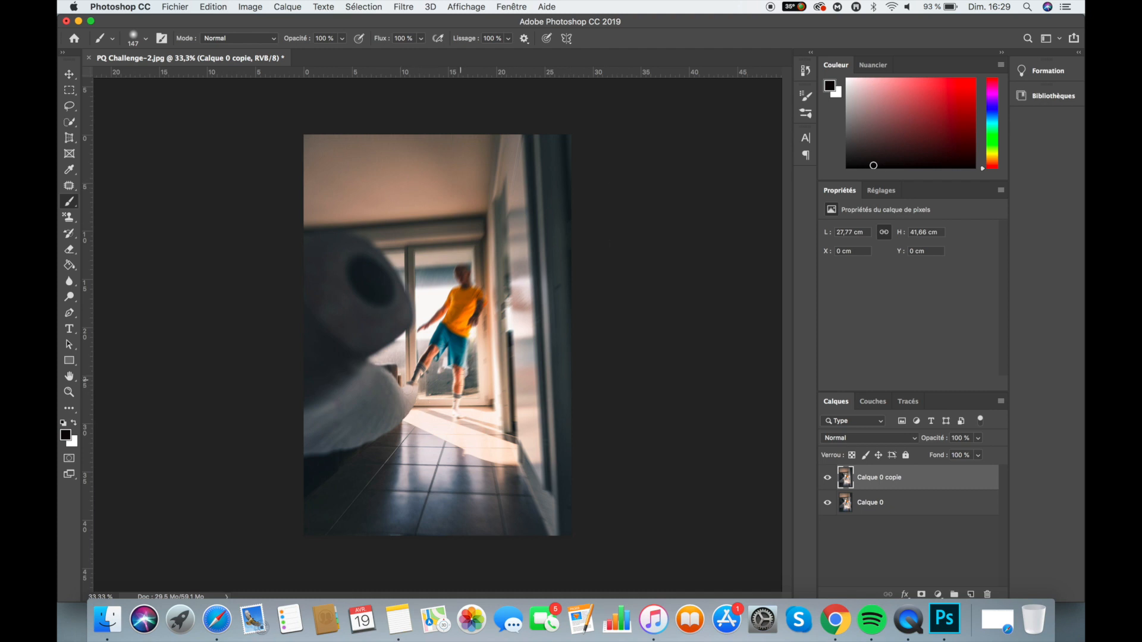
click(827, 478)
click(827, 479)
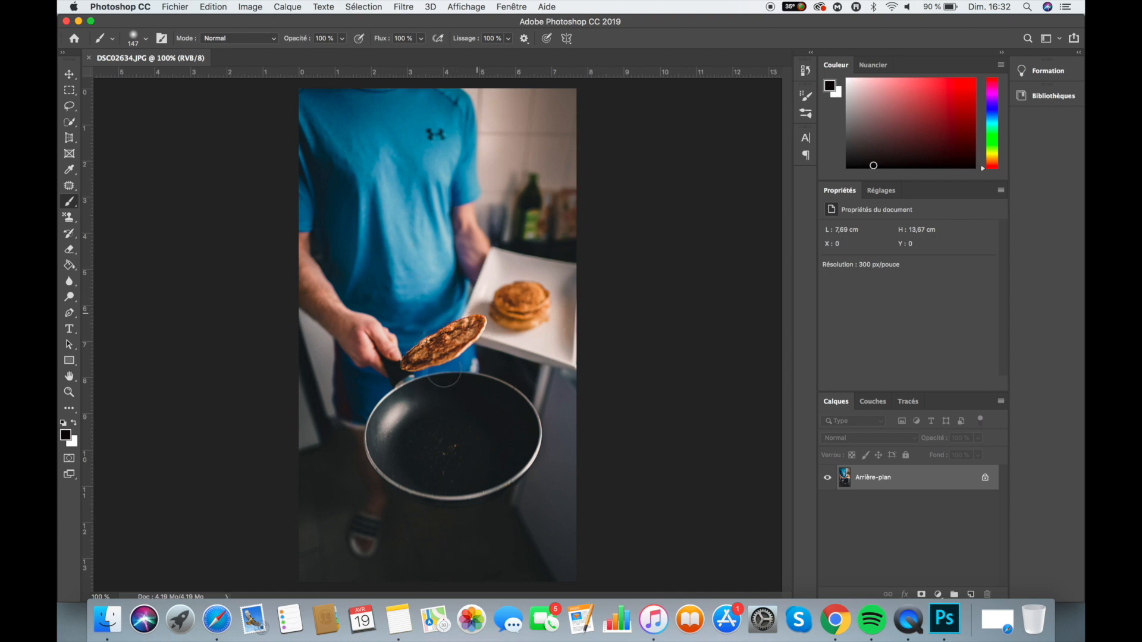
- Unlock the background layer of DSC02634.JPG and duplicate it
click(984, 481)
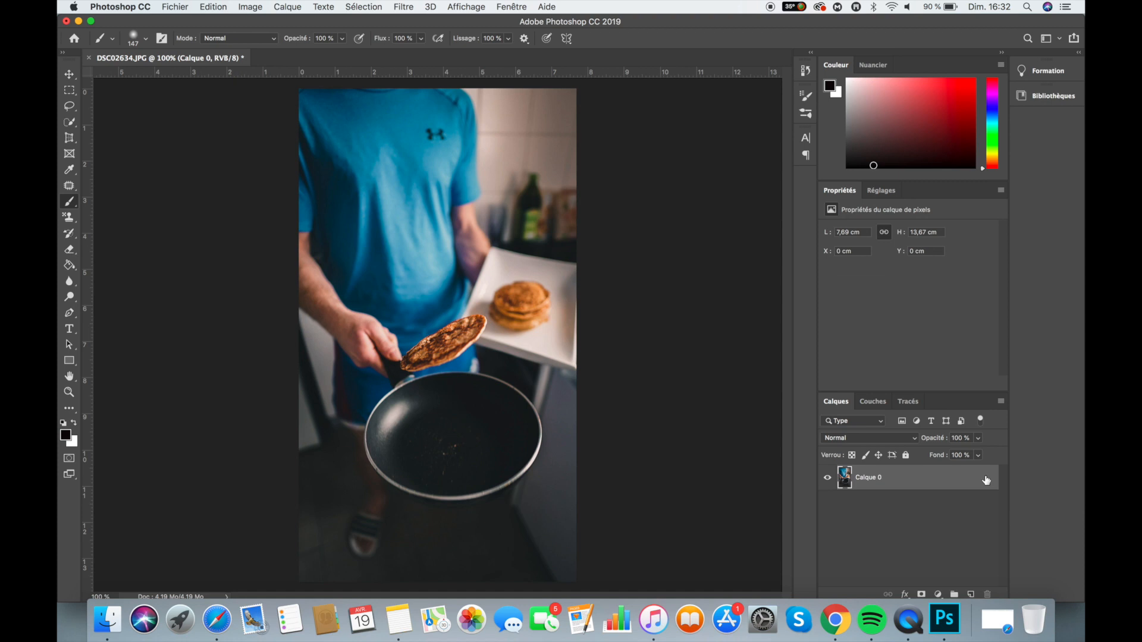
drag(946, 481, 971, 594)
- Try a Zoom radial blur with amount 7 on the copied layer, centred near the flipped pancake, and undo it
click(403, 8)
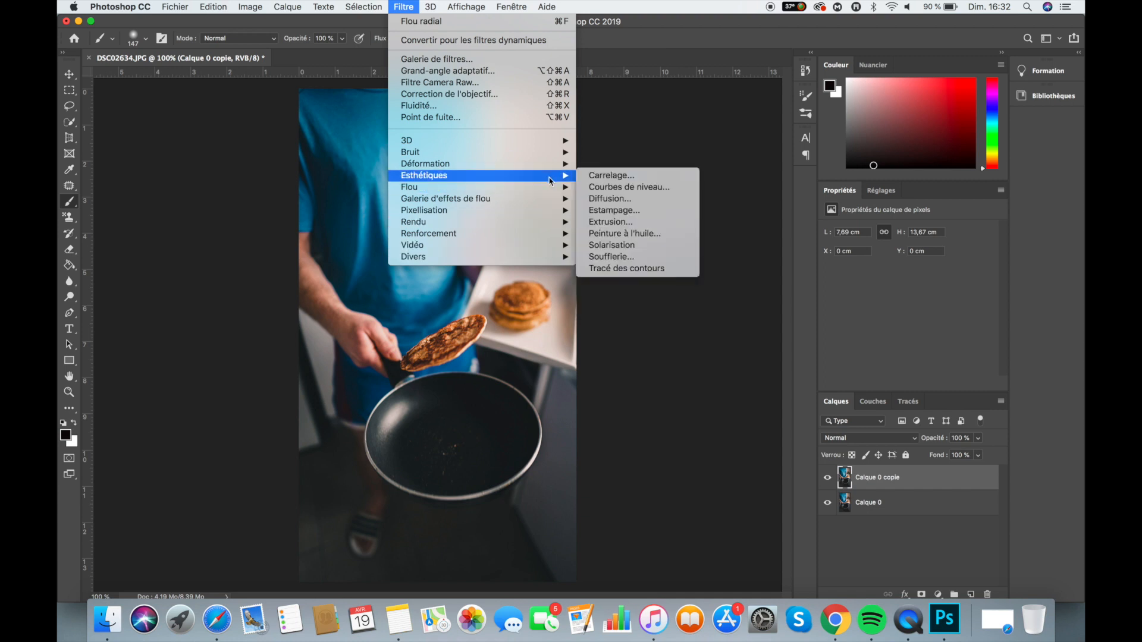
mouse_move(550, 187)
click(616, 280)
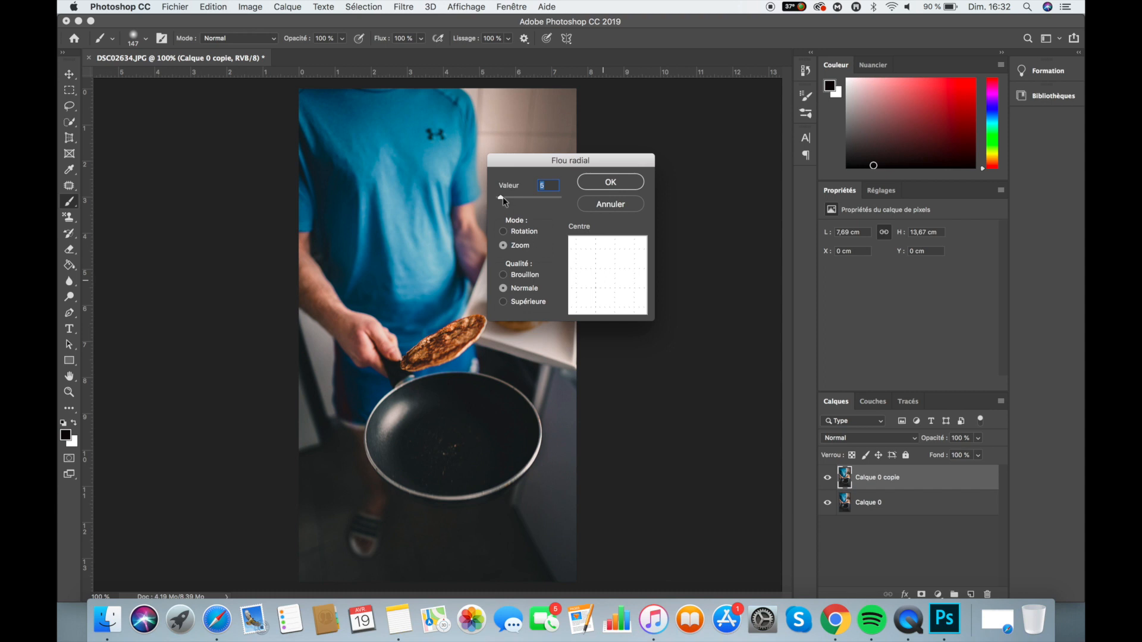
drag(502, 198, 505, 199)
text(7)
drag(601, 285, 603, 279)
click(604, 281)
click(611, 180)
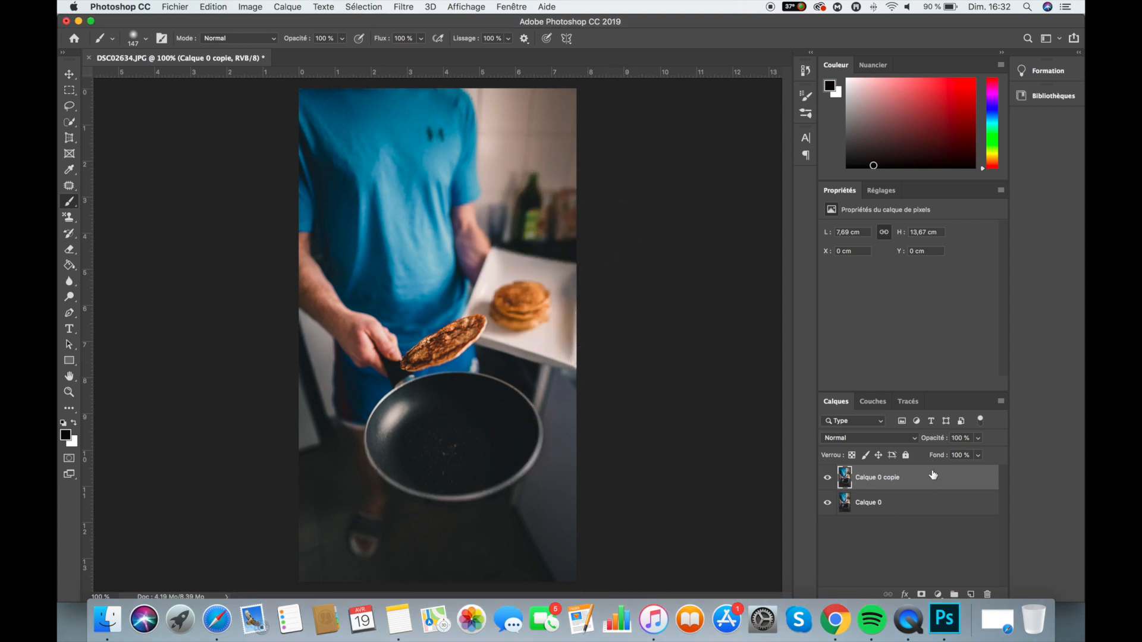
key(super+z)
- Apply a Zoom radial blur with amount 10 to the copied layer and compare it with the original by toggling its visibility
click(408, 7)
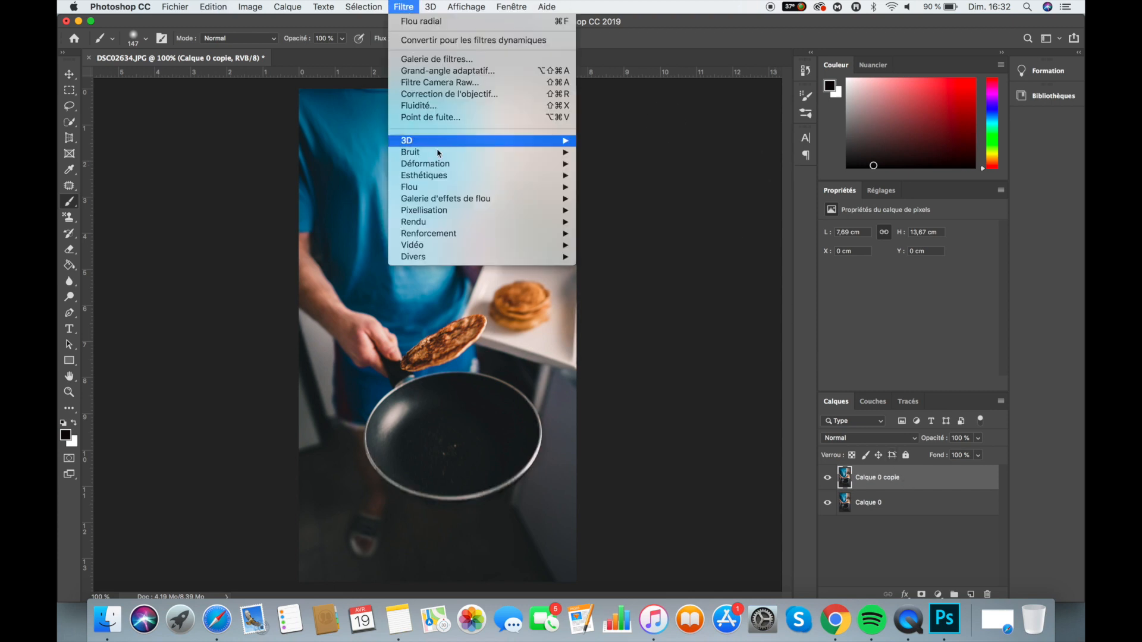
mouse_move(440, 189)
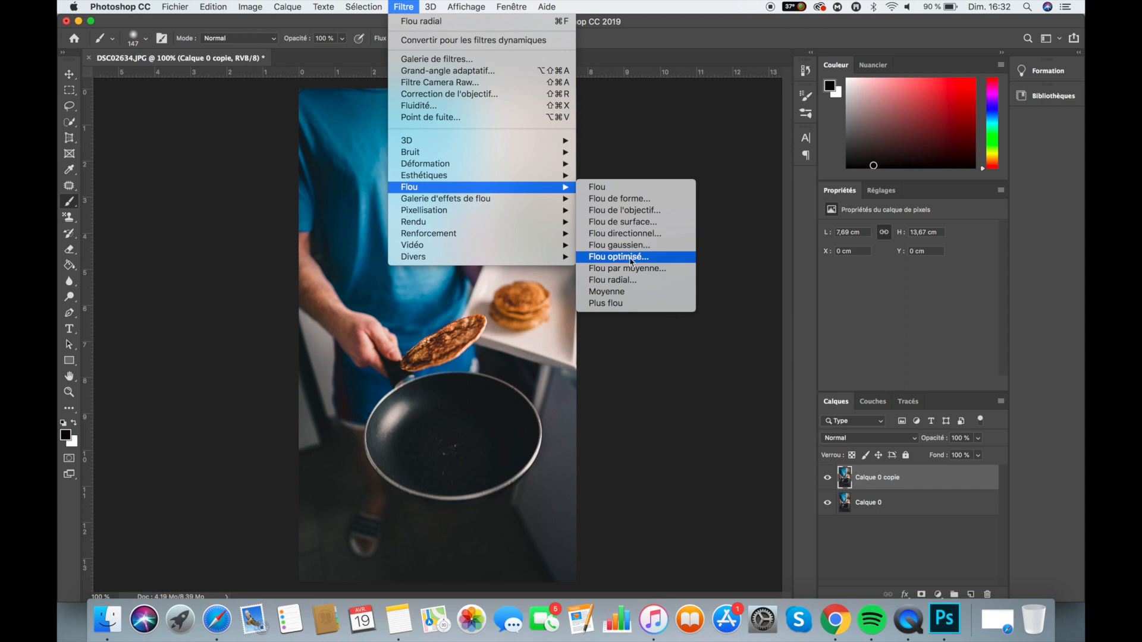
click(624, 280)
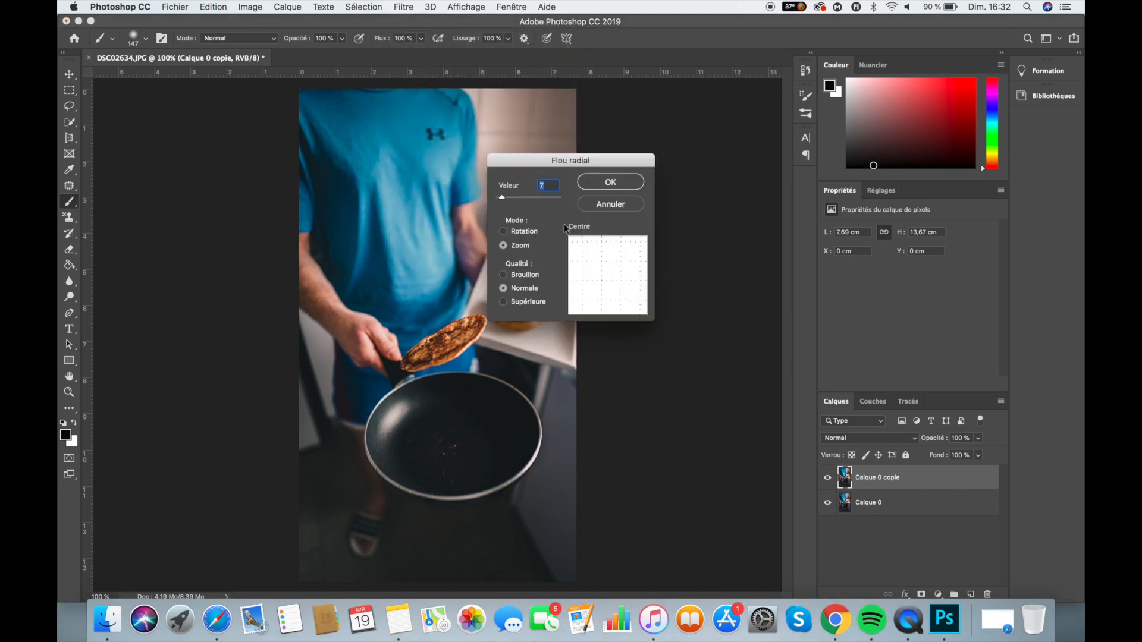
text(10)
click(606, 181)
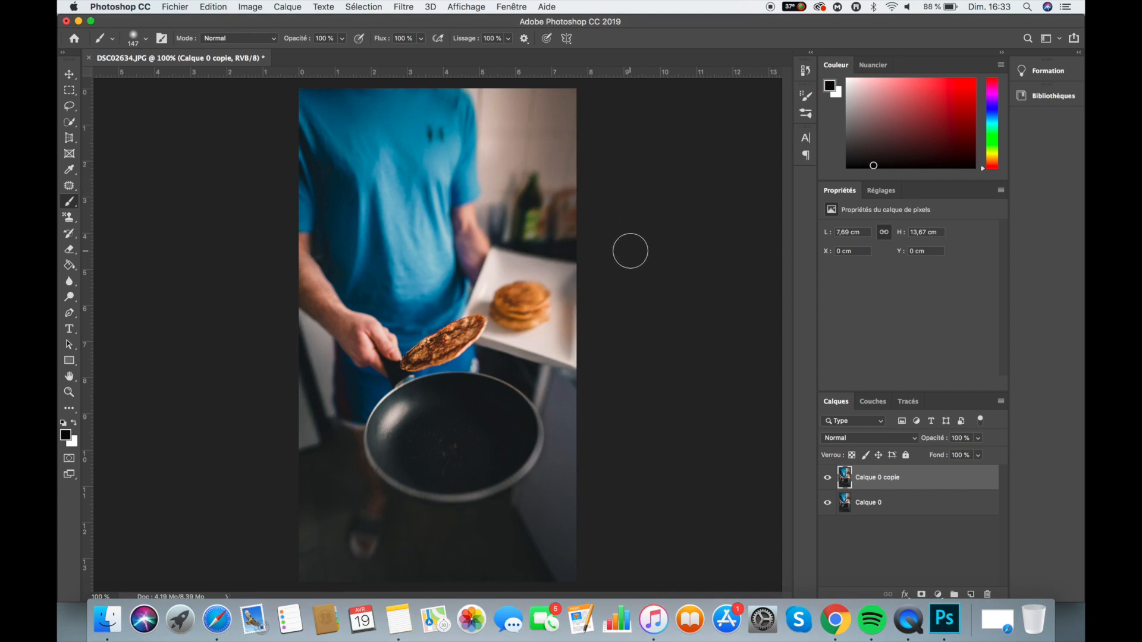
click(827, 479)
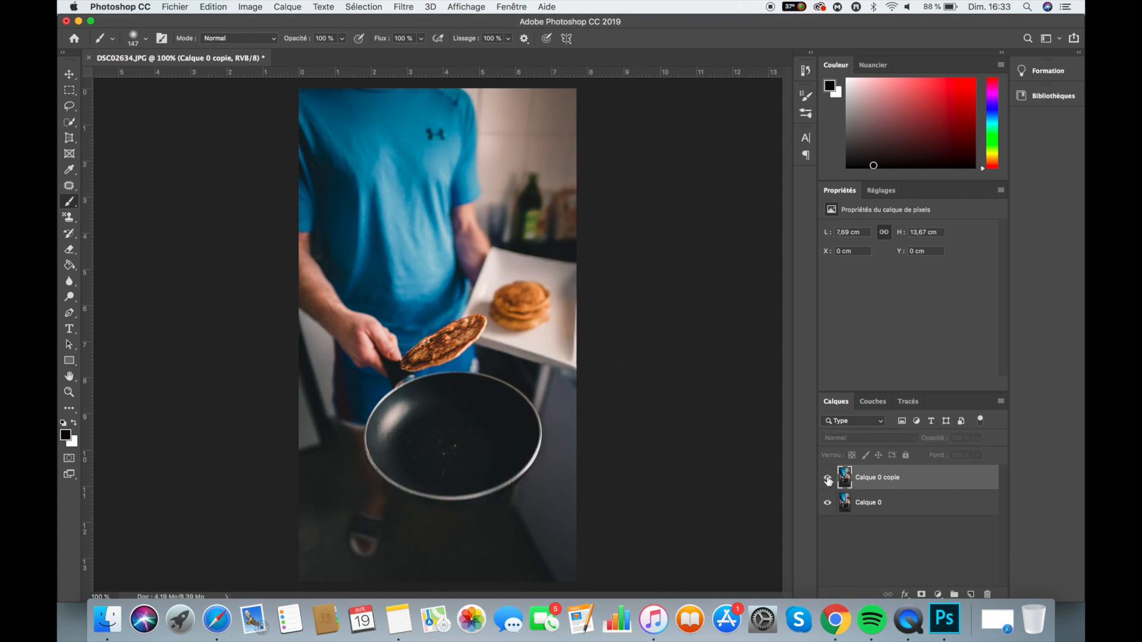
click(827, 478)
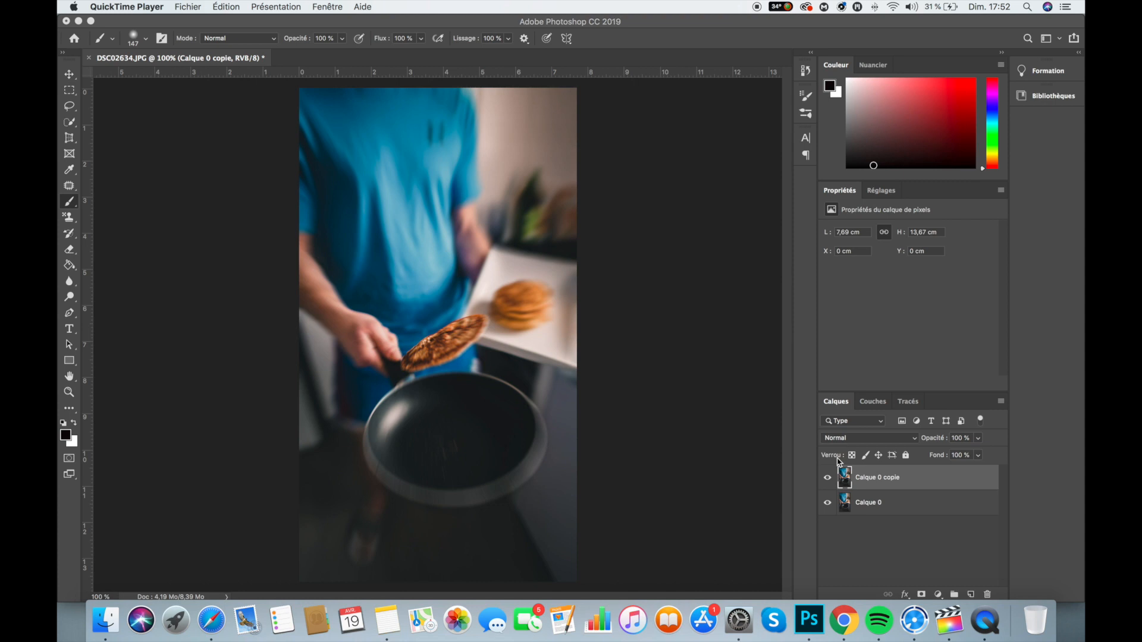
- Add a white layer mask to the blurred layer Calque 0 copie
click(891, 480)
drag(930, 480, 921, 594)
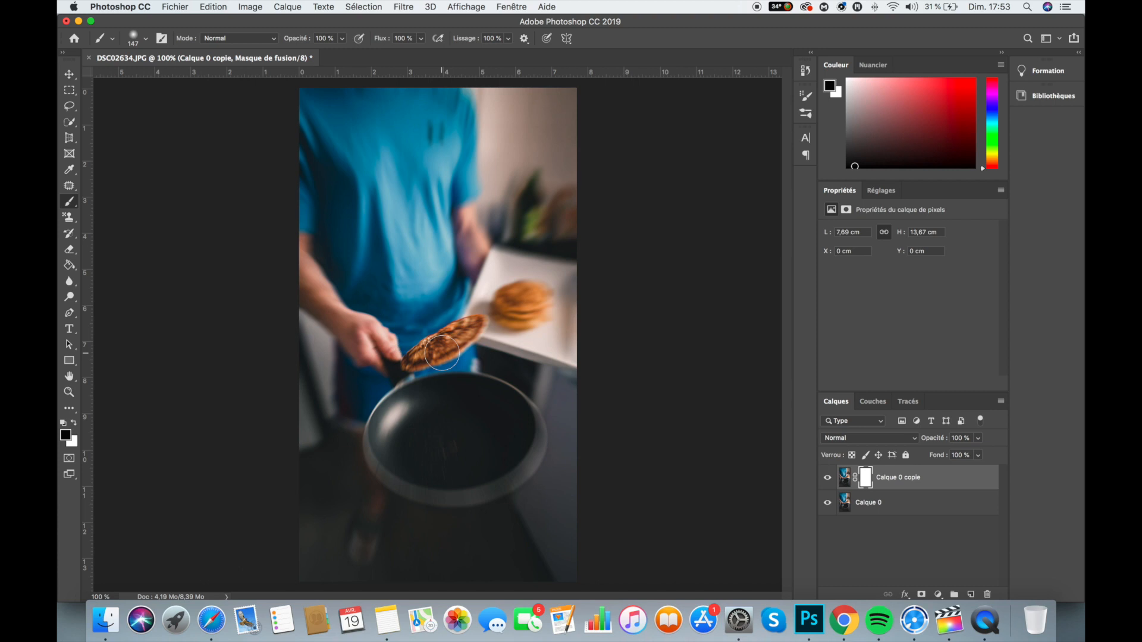
- Paint black on the mask over the flipped pancake and the pancake stack with a soft 147 px brush at 100 % opacity
scroll(442, 353, up, 2)
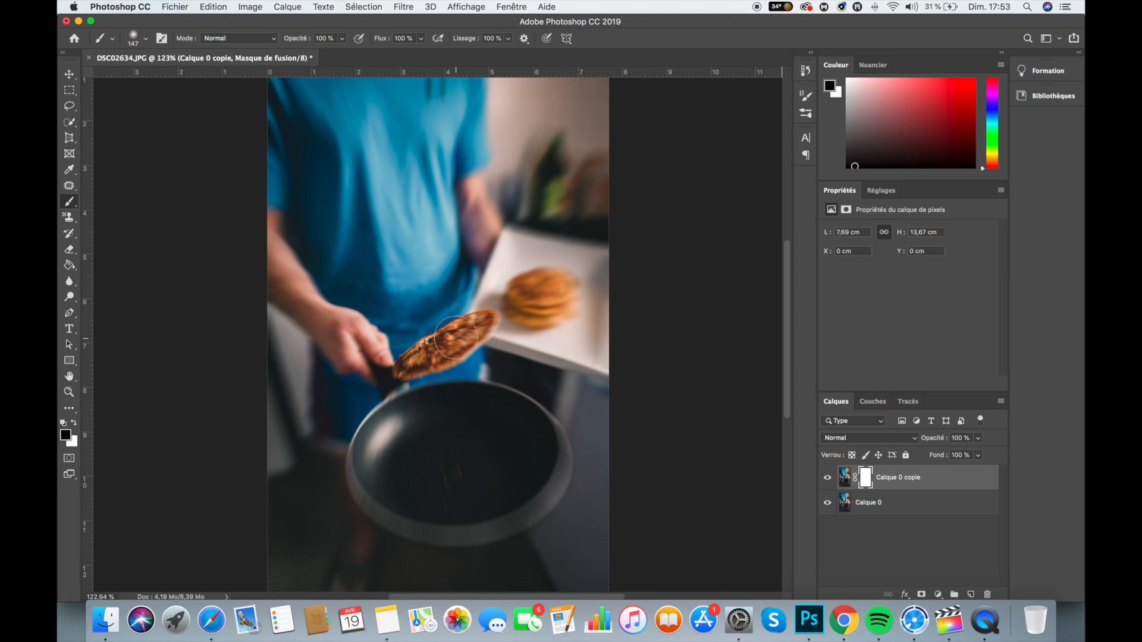
scroll(456, 338, up, 3)
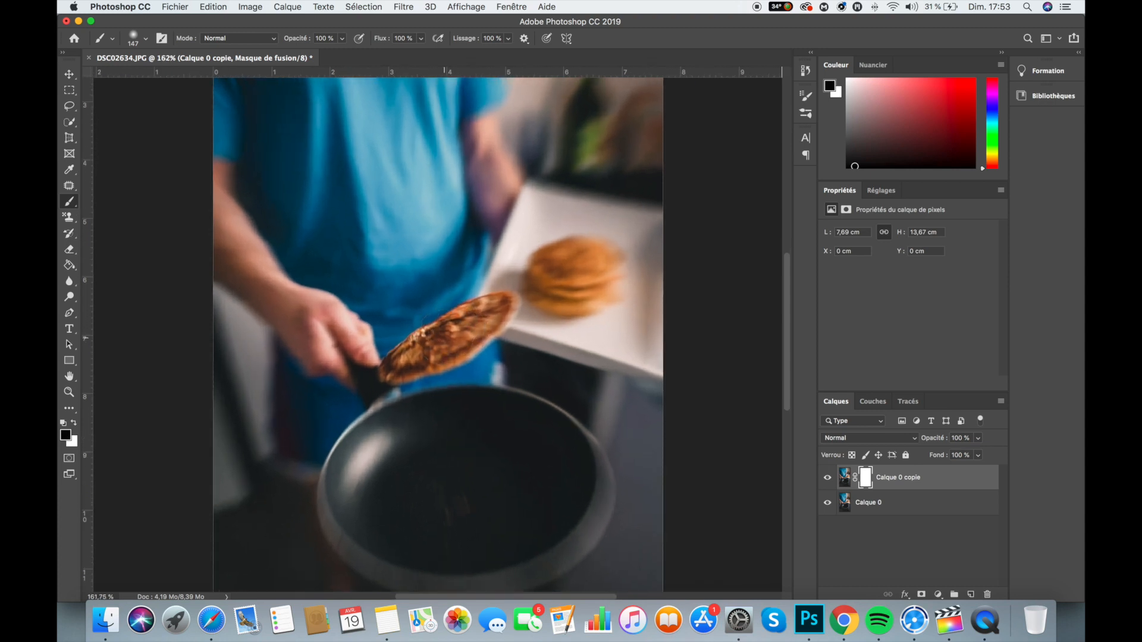
click(342, 38)
mouse_move(346, 54)
mouse_down()
mouse_move(294, 57)
mouse_move(355, 57)
mouse_up()
click(146, 38)
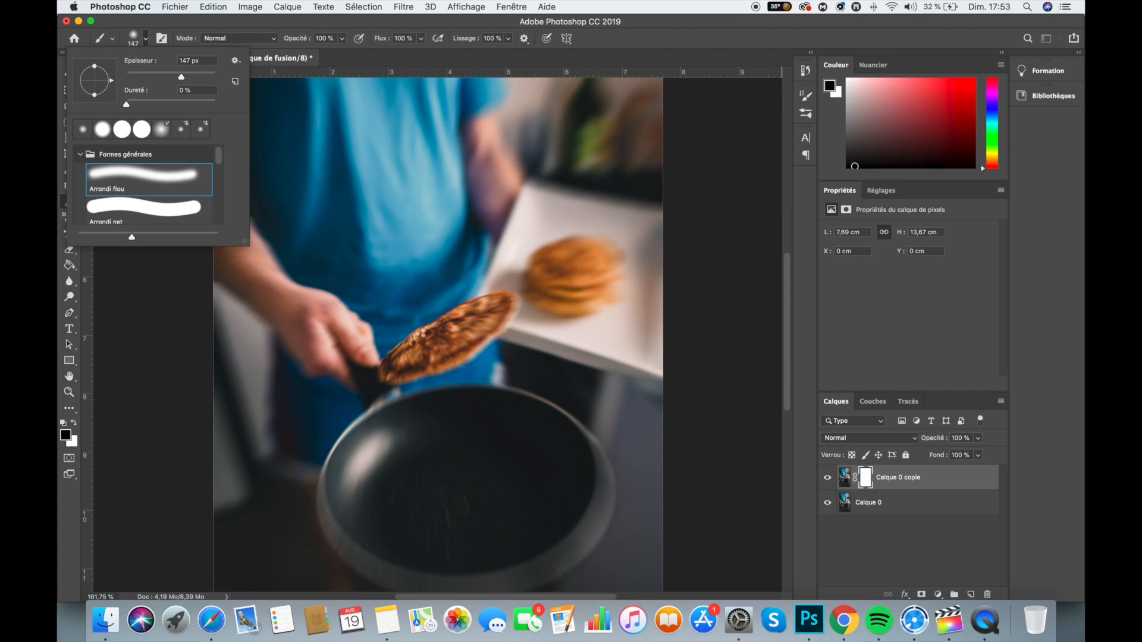
click(458, 340)
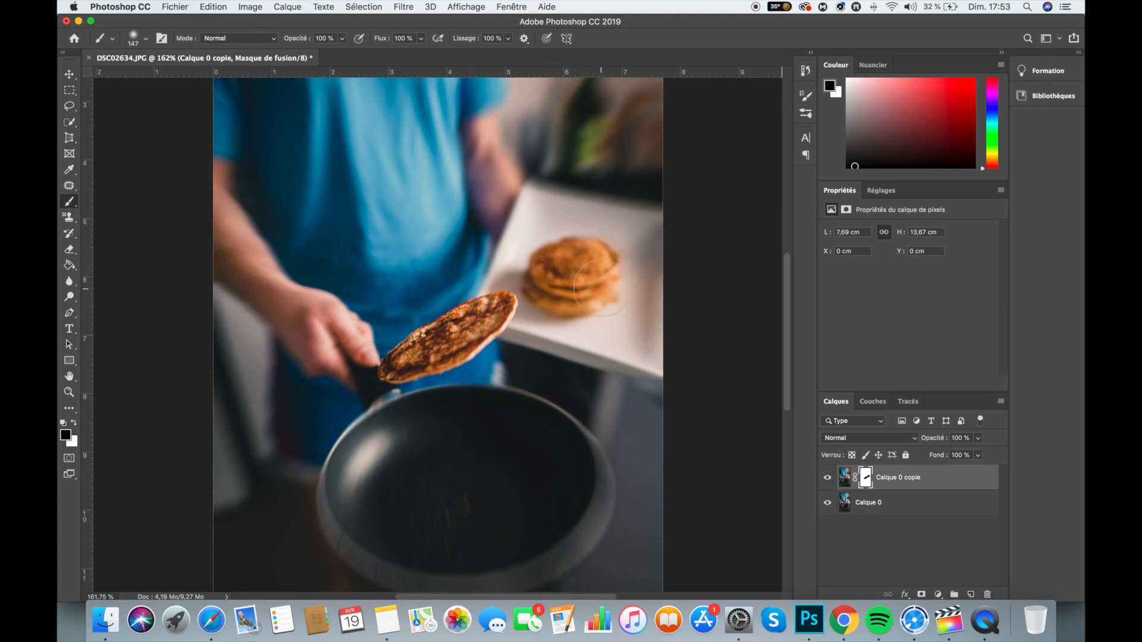
- Toggle the visibility of the masked blur layer to compare the whole image before and after the effect
scroll(538, 374, down, 8)
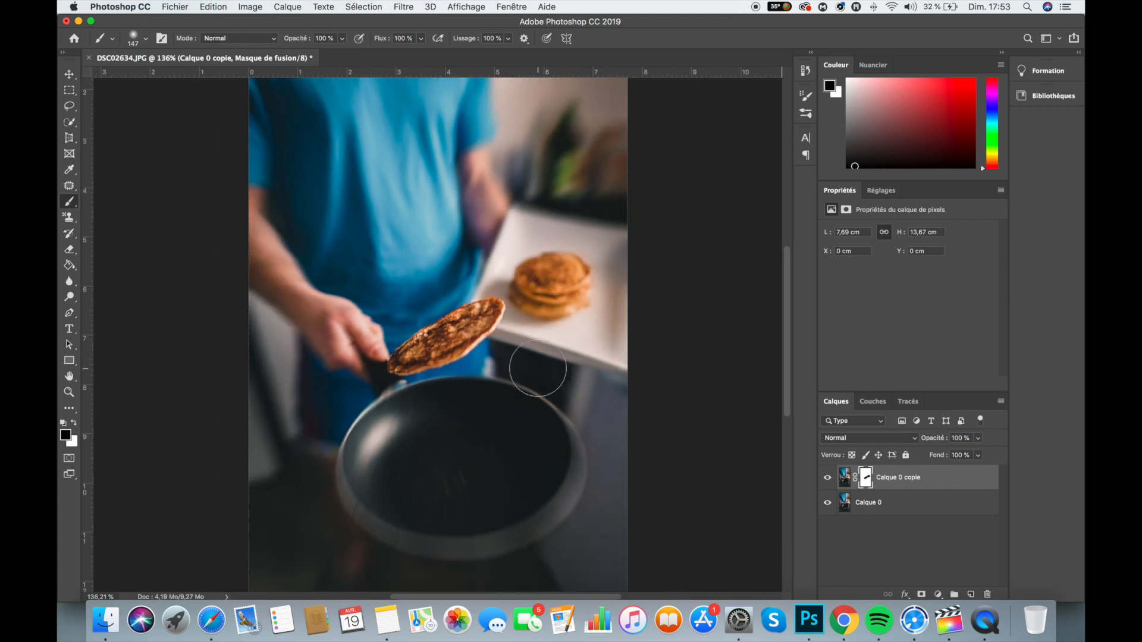
scroll(542, 371, up, 1)
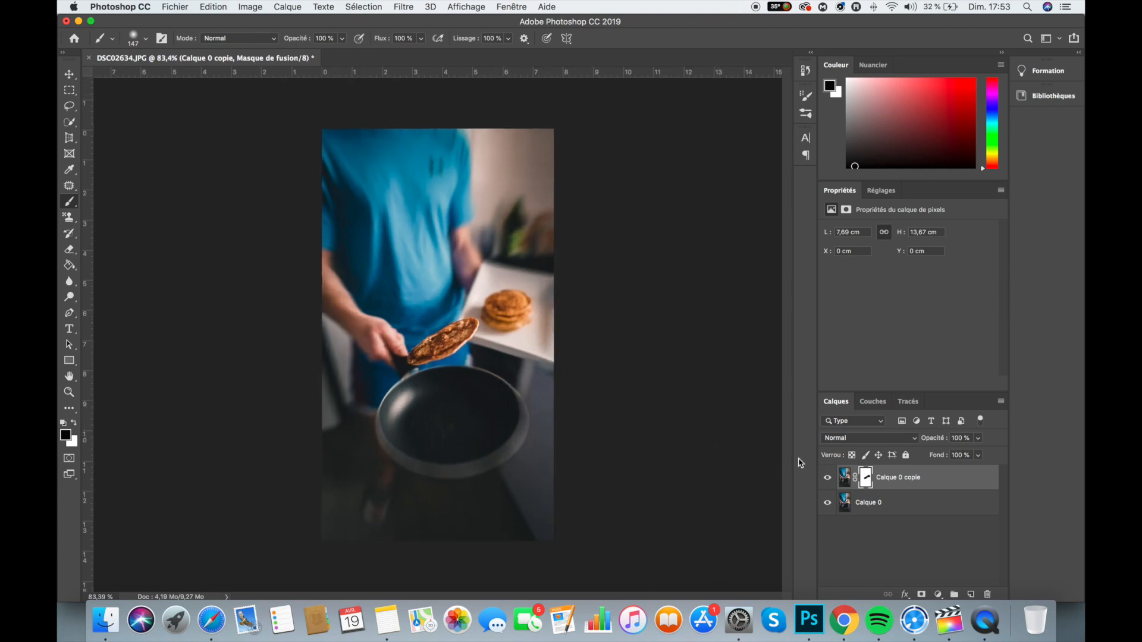
click(827, 478)
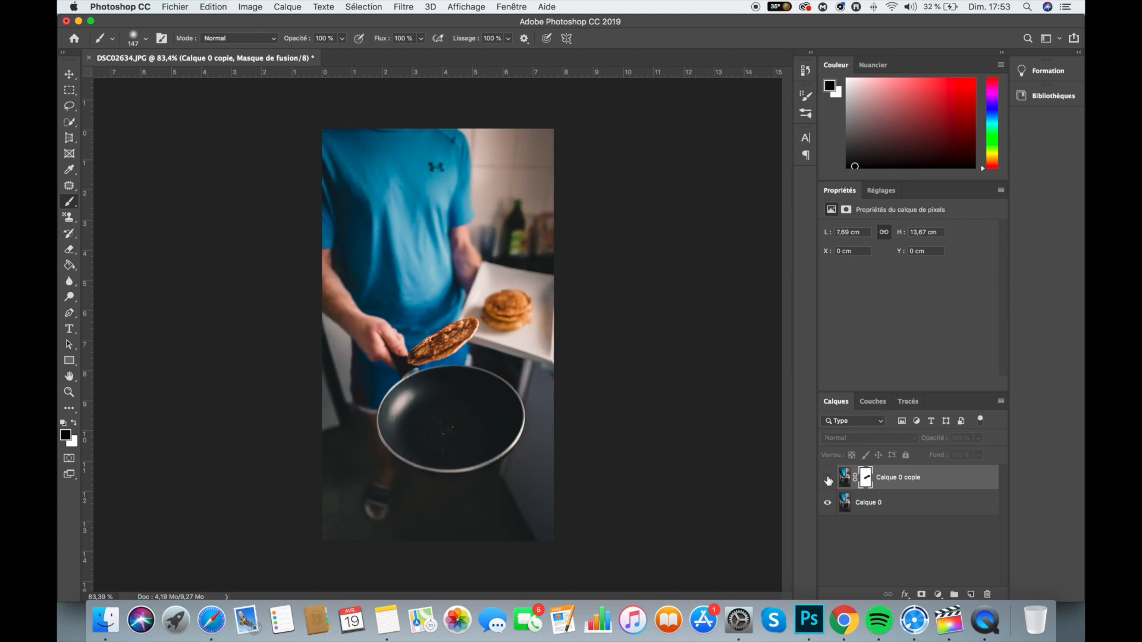
click(827, 480)
click(827, 480)
click(827, 480)
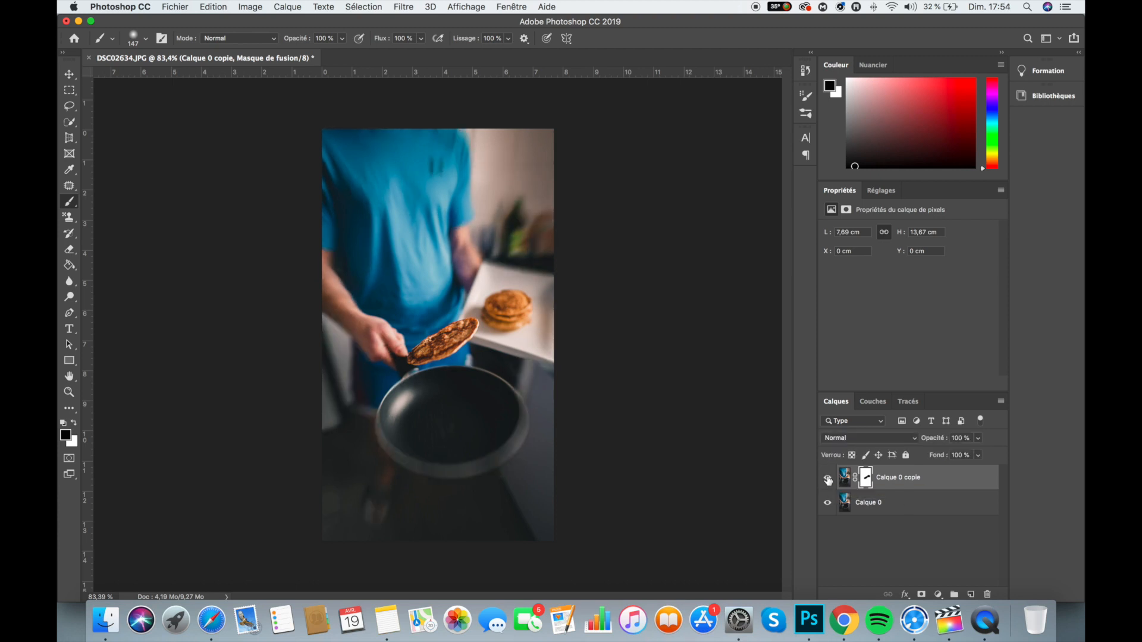